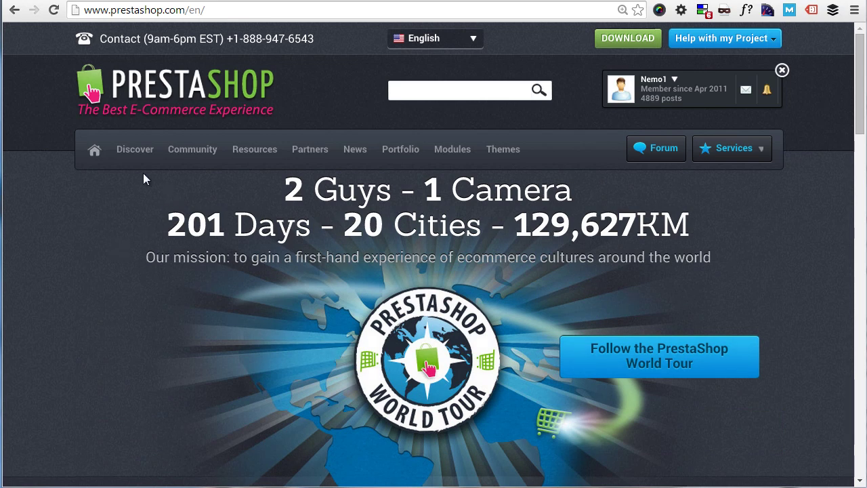
Step: Open the PrestaShop online demo's store front from Discover > Demo
mouse_move(140, 155)
left_click(132, 179)
scroll(371, 194, "down", 5)
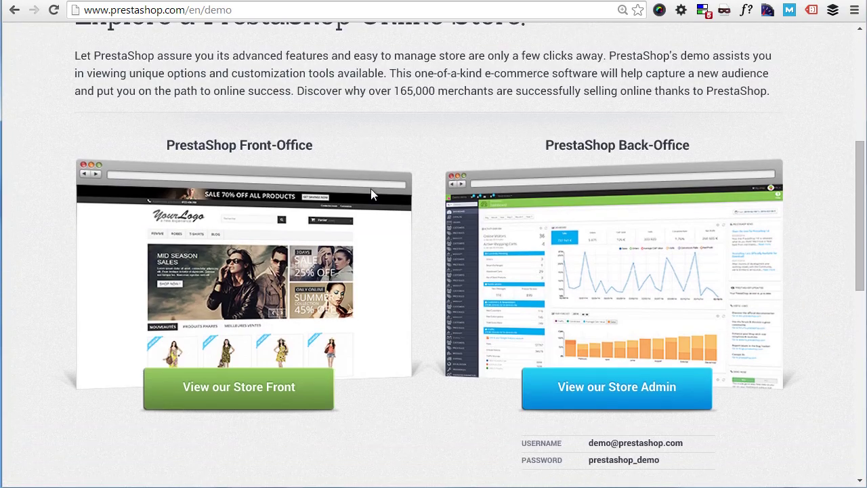
left_click(252, 391)
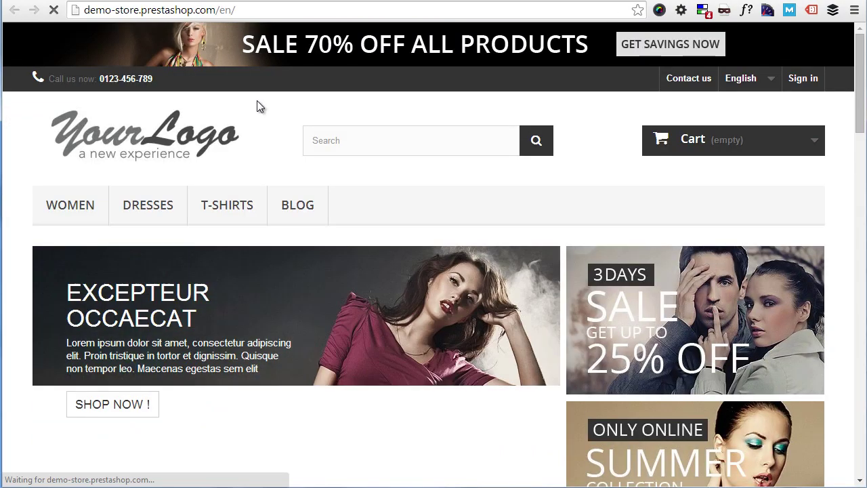
Step: Open the Faded Short Sleeve T-shirts product page from New Arrivals and browse it
scroll(257, 100, "down", 5)
scroll(265, 107, "down", 20)
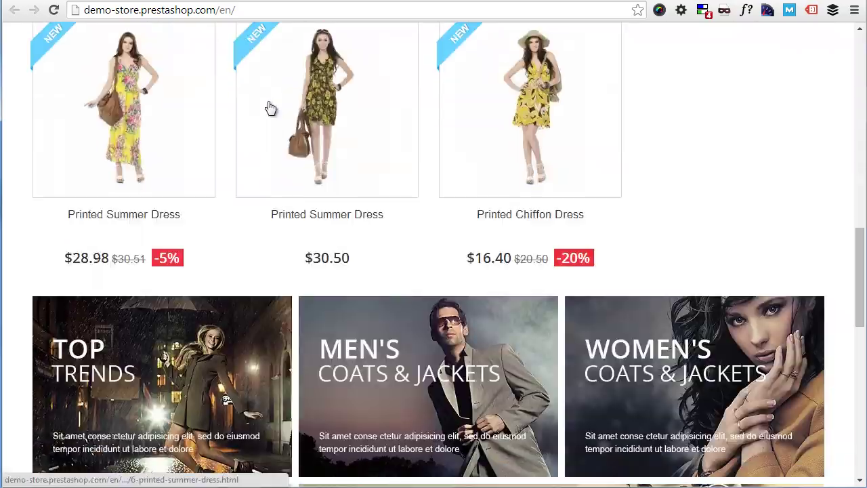
scroll(268, 127, "up", 20)
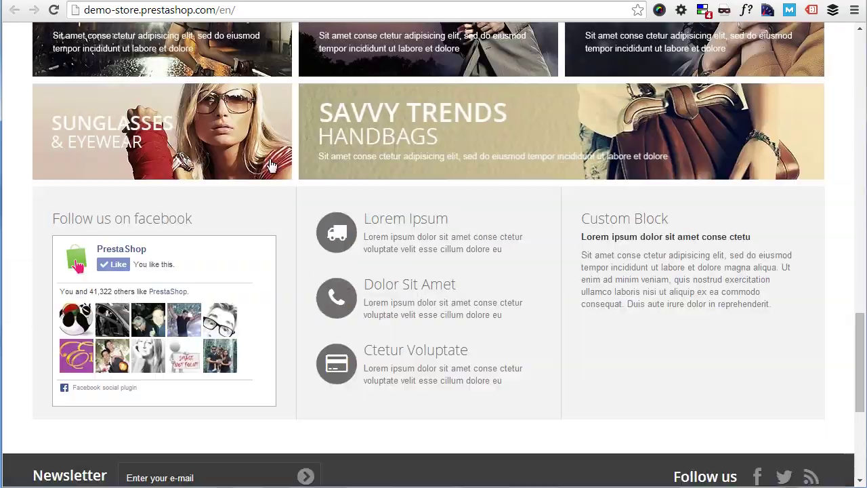
scroll(269, 195, "down", 5)
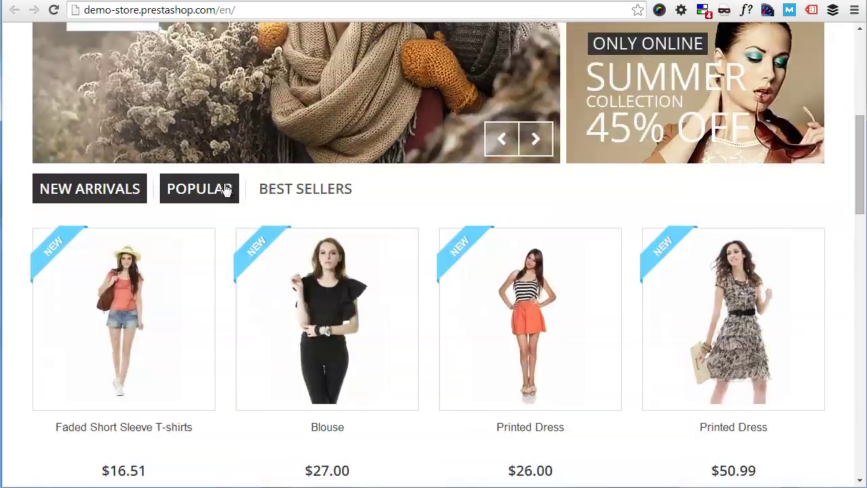
left_click(157, 282)
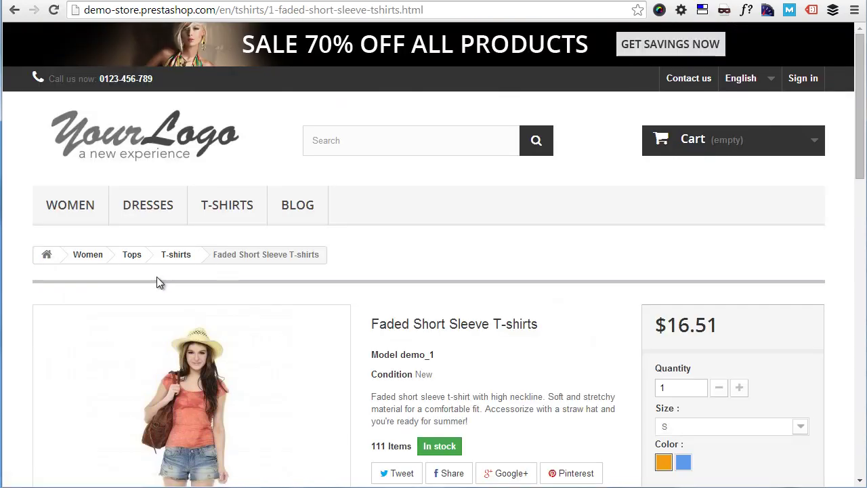
scroll(158, 274, "down", 3)
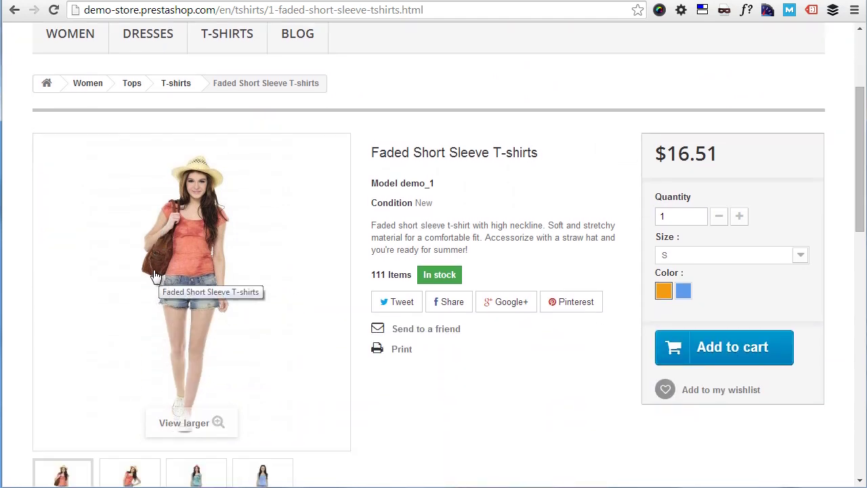
scroll(157, 277, "down", 3)
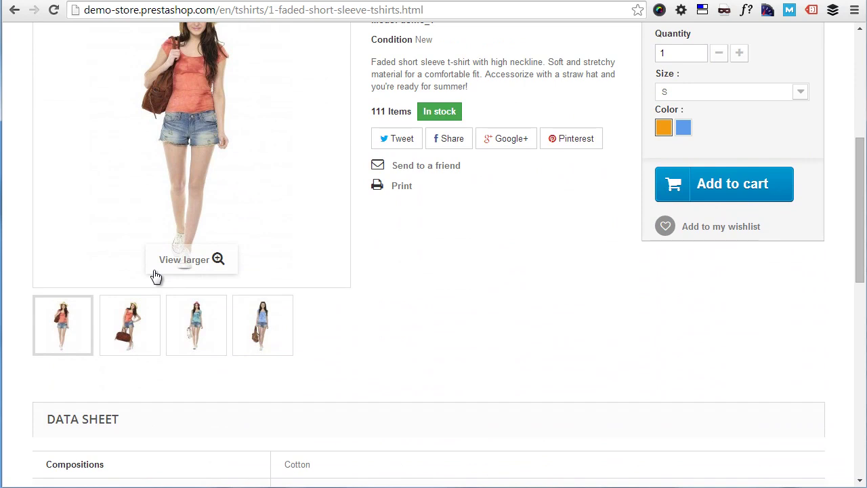
scroll(154, 276, "up", 6)
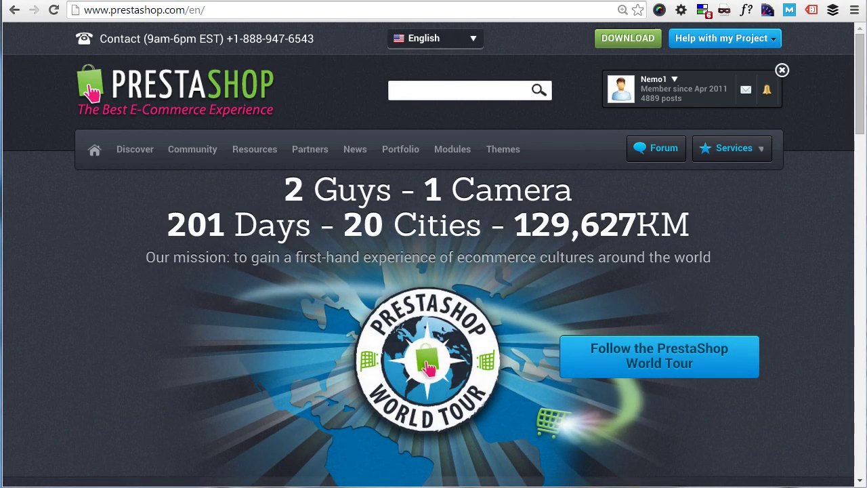
Step: Download the PrestaShop 1.6.0.6 zip from the Download page into presta101seriesdlfolder
mouse_move(139, 150)
left_click(155, 196)
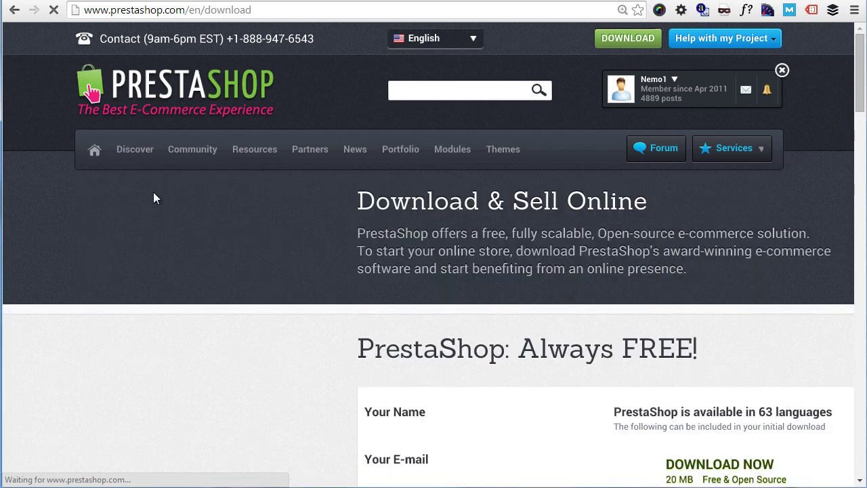
scroll(434, 231, "down", 3)
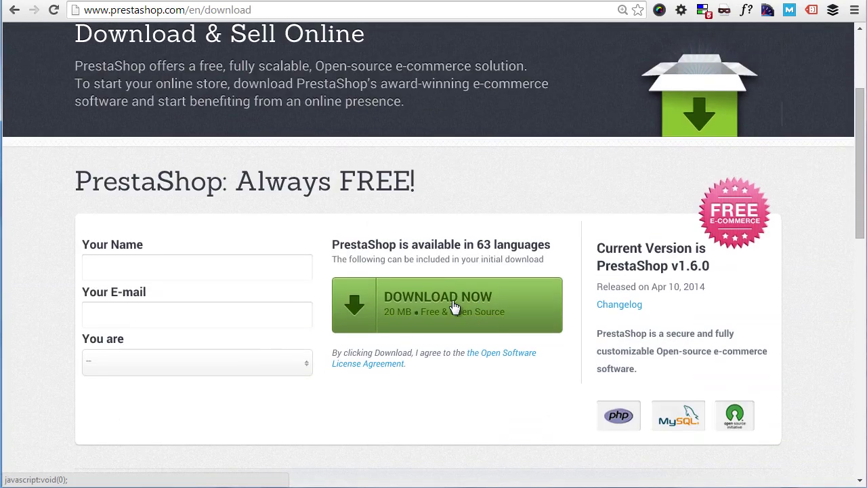
left_click(408, 302)
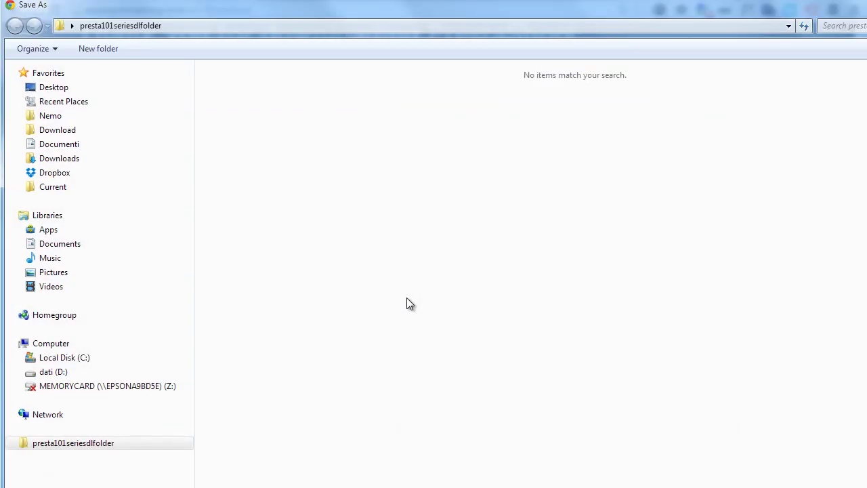
key("Return")
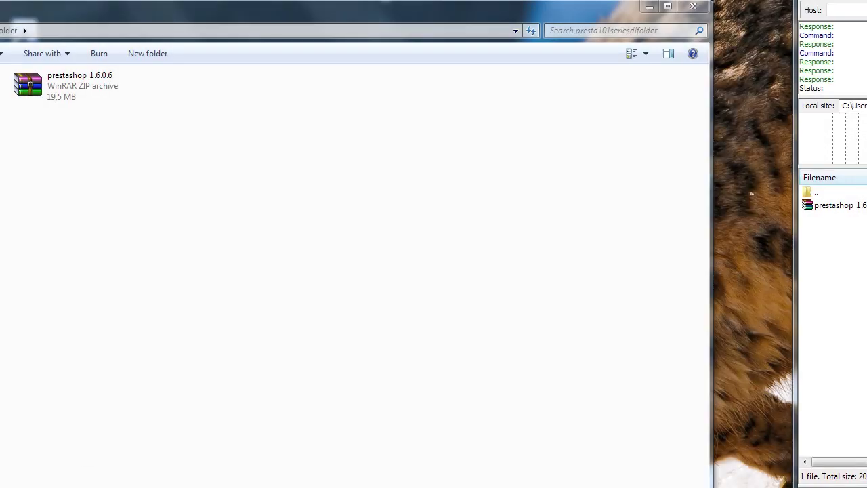
Step: Extract the prestashop folder from the zip via WinRAR and place FileZilla beside Explorer
left_click(61, 96)
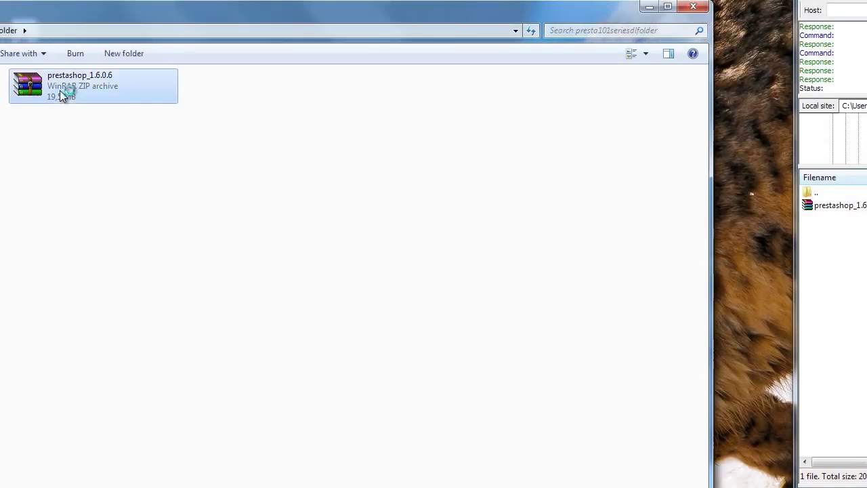
double_click(61, 96)
left_click_drag(409, 196, 233, 206)
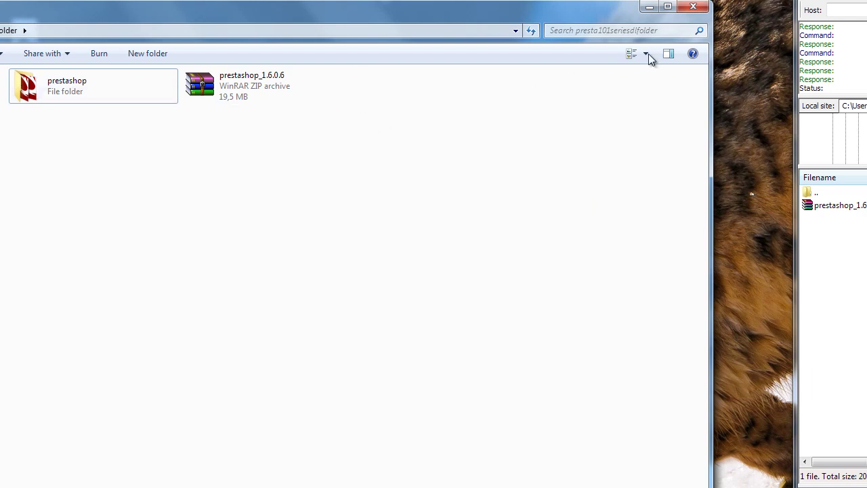
left_click_drag(833, 2, 229, 0)
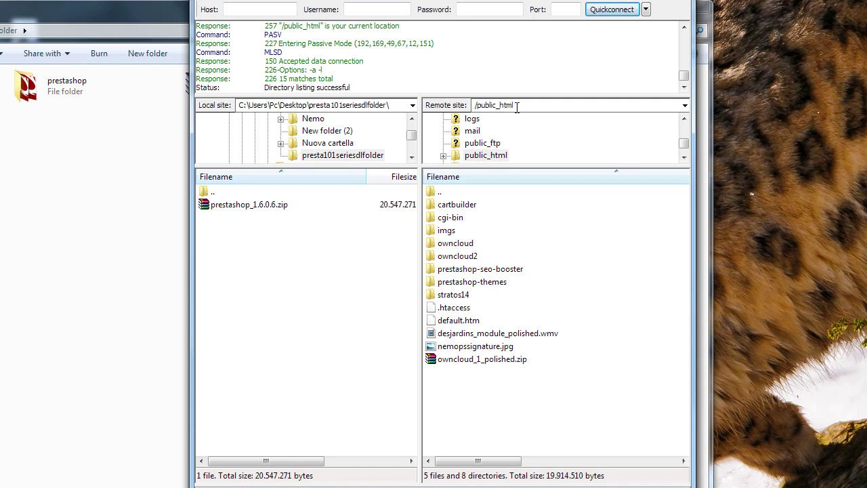
Step: Arrange Explorer and FileZilla side by side and upload the prestashop folder to /public_html
double_click(57, 88)
left_click_drag(104, 19, 119, 34)
key("BackSpace")
key("alt+Tab")
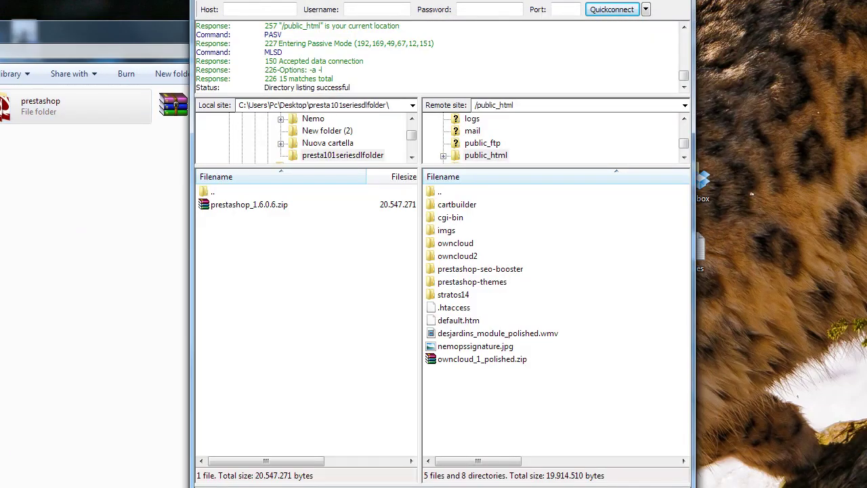
left_click(143, 31)
left_click_drag(143, 31, 127, 50)
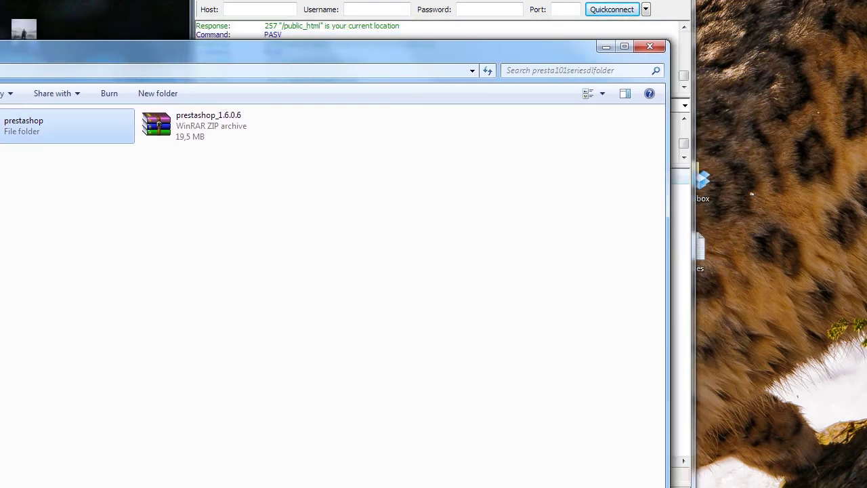
left_click_drag(407, 2, 554, 10)
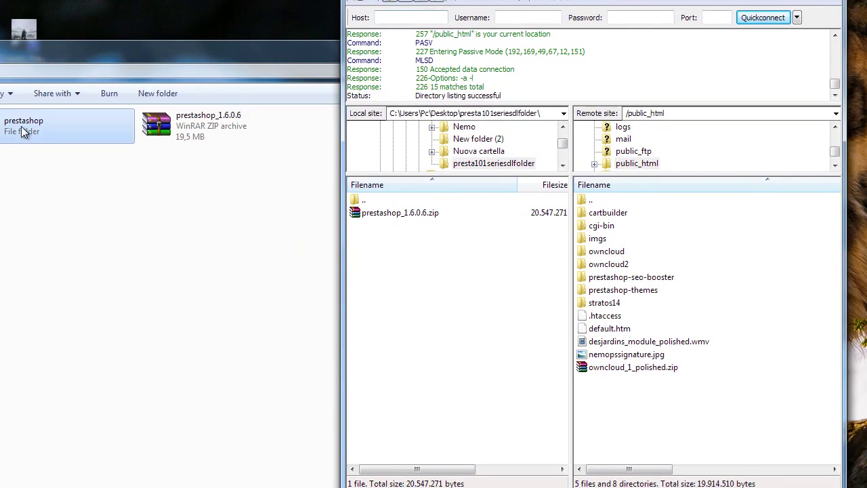
left_click_drag(23, 131, 633, 399)
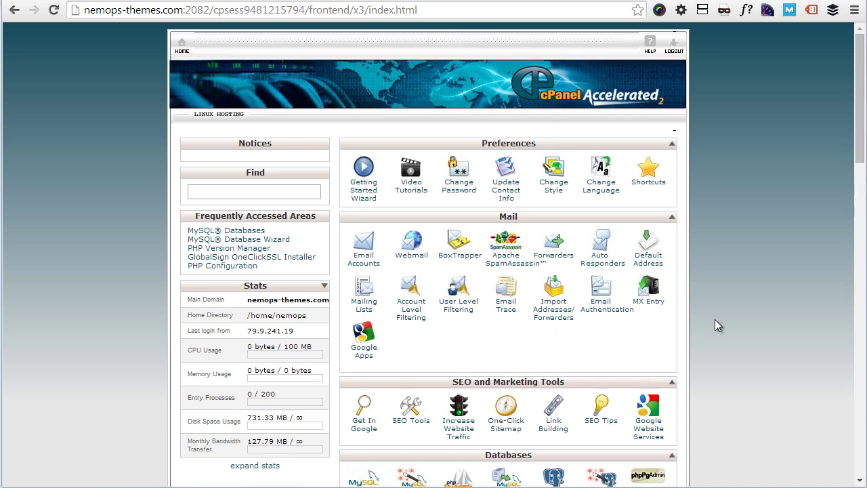
Step: Use the MySQL Database Wizard to create the database tpresta and continue
scroll(715, 319, "down", 3)
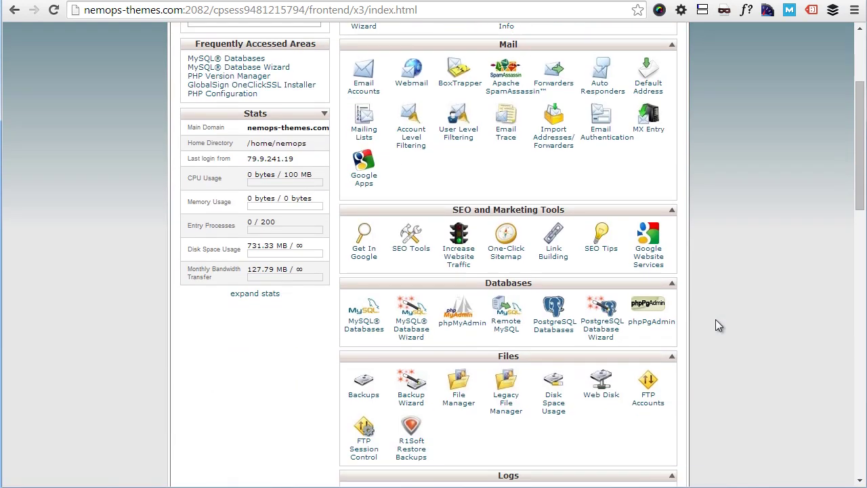
left_click(409, 331)
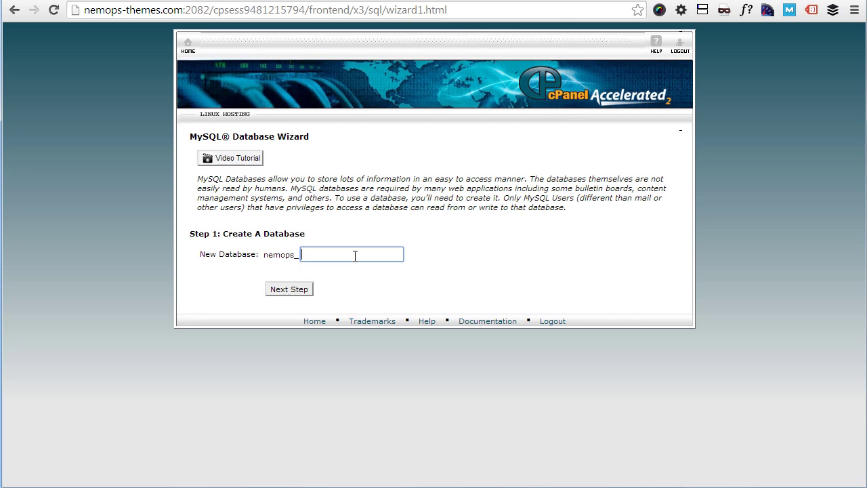
type("tpresta")
left_click(288, 289)
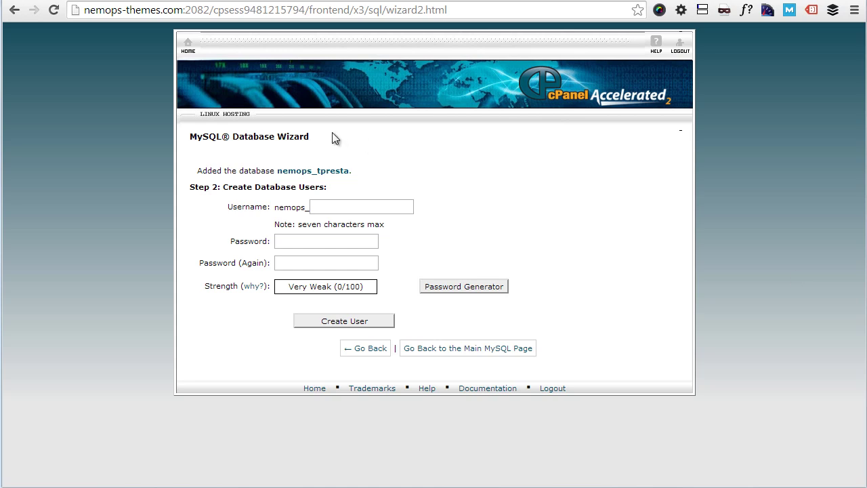
Step: Create a database user with a generated very strong password
left_click(331, 207)
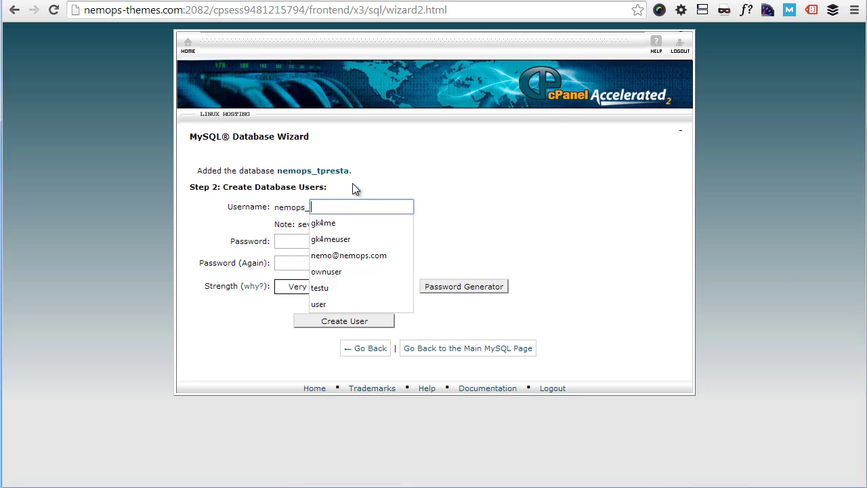
type("presta")
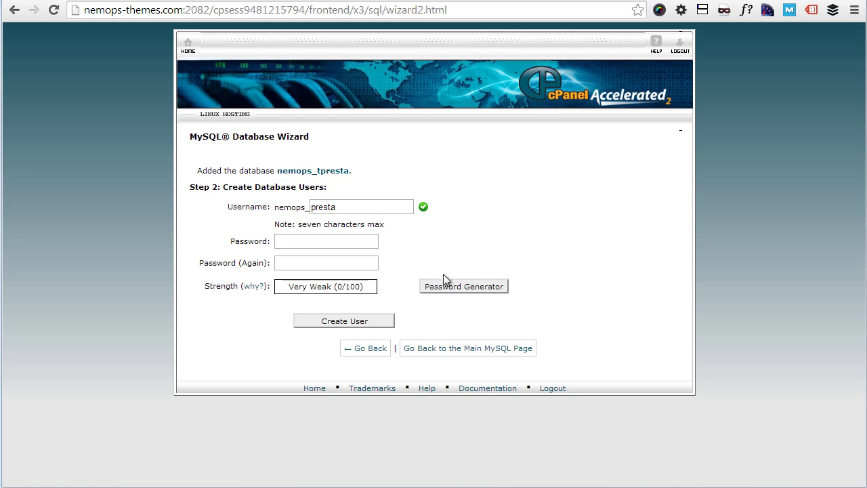
left_click(465, 287)
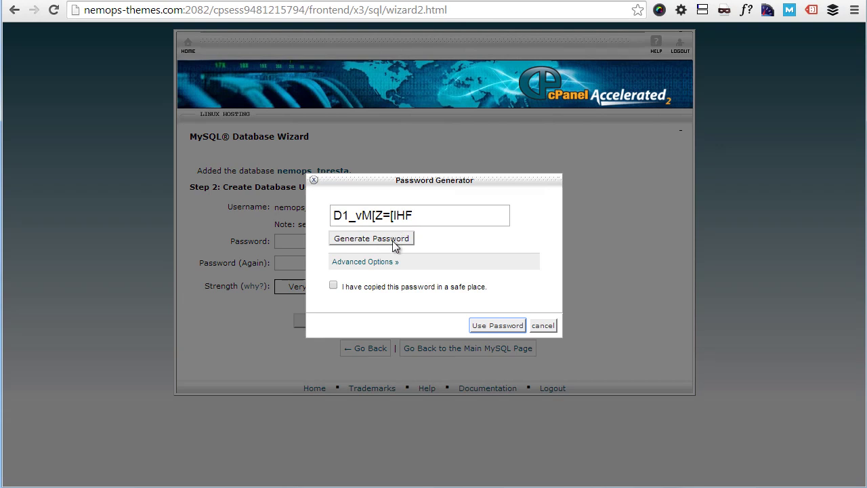
left_click(423, 218)
left_click(352, 288)
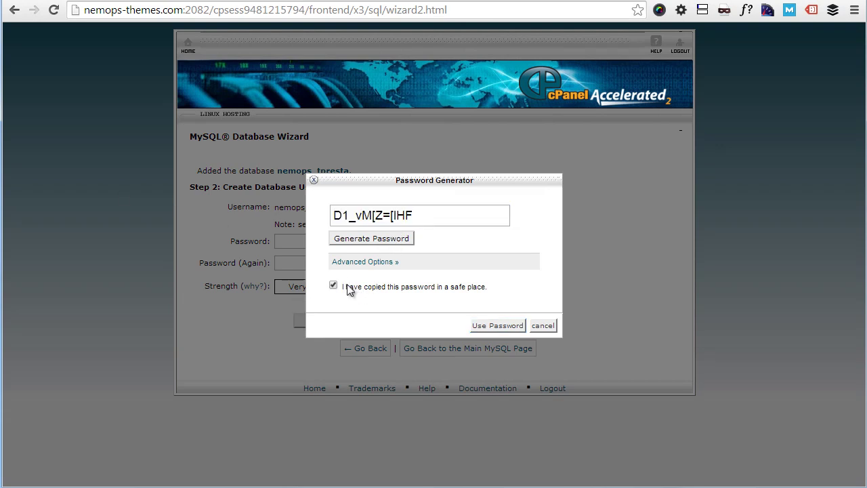
left_click(484, 325)
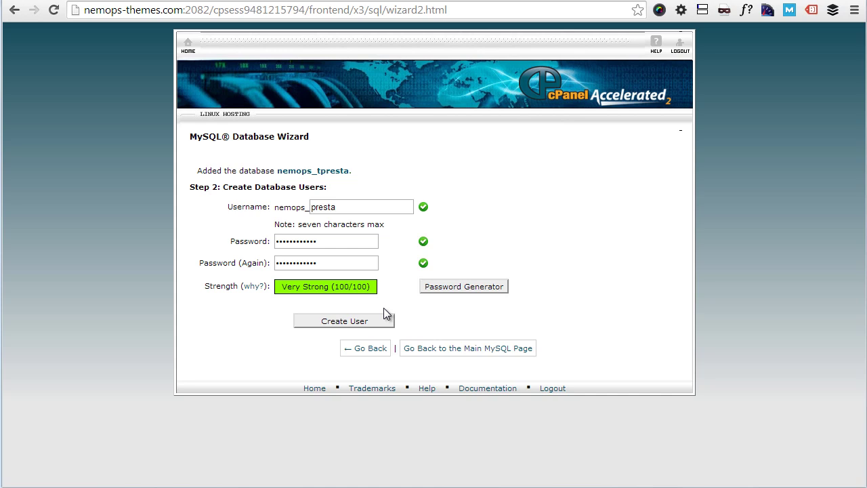
left_click(371, 321)
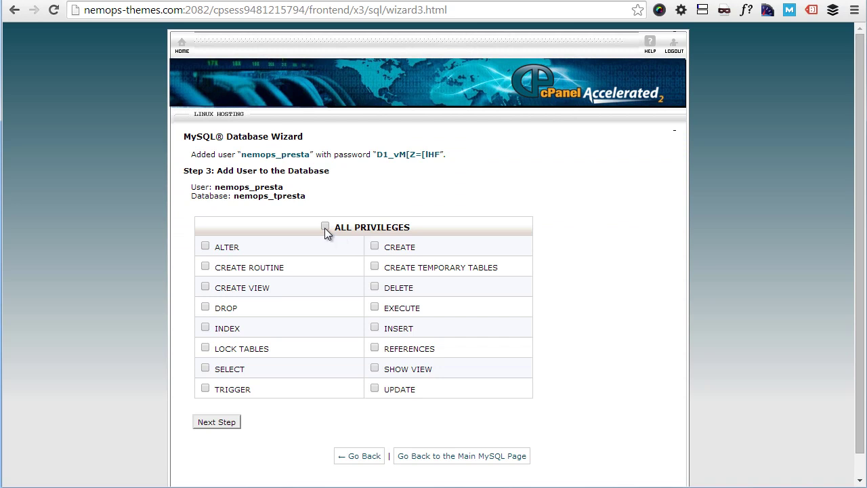
Step: Grant the user ALL PRIVILEGES on nemops_tpresta and finish the wizard
left_click(325, 227)
scroll(298, 305, "down", 1)
left_click(237, 399)
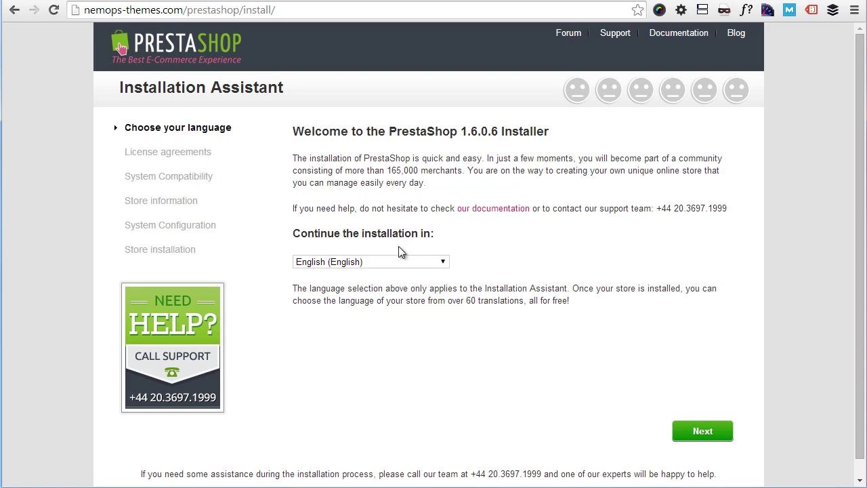
Step: Keep English as the installer language and accept the license terms
left_click(428, 264)
left_click(352, 265)
left_click(691, 439)
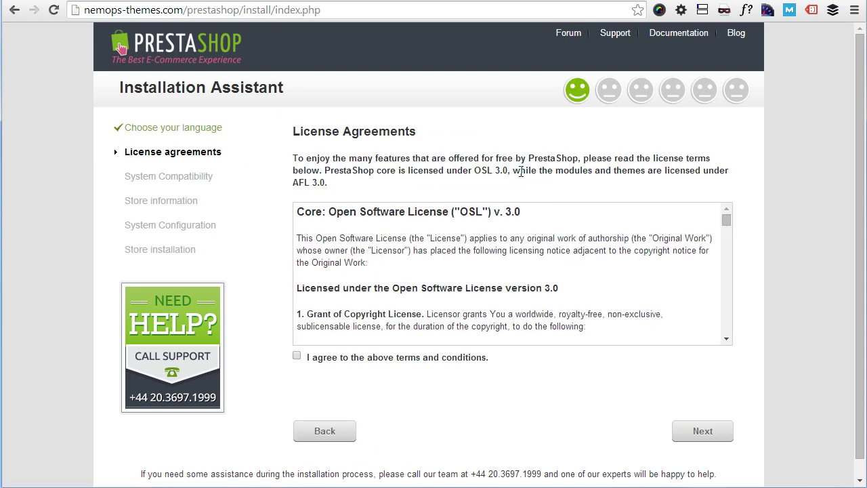
scroll(508, 284, "down", 15)
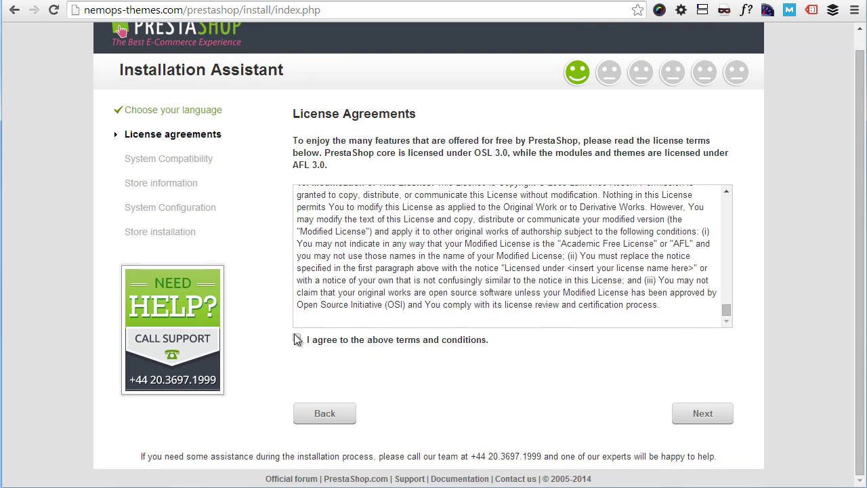
left_click(298, 339)
left_click(708, 413)
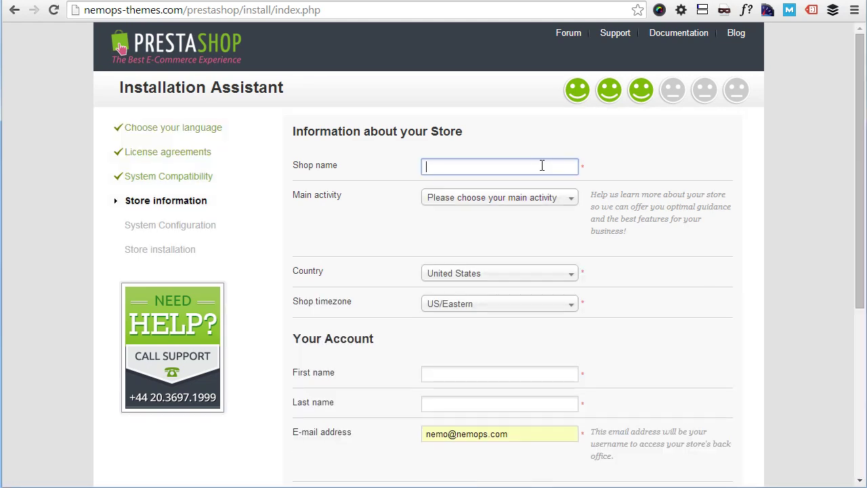
Step: Name the shop MyStore, set main activity to Babies, and enter the admin's first and last name
type("MyStore")
left_click(545, 199)
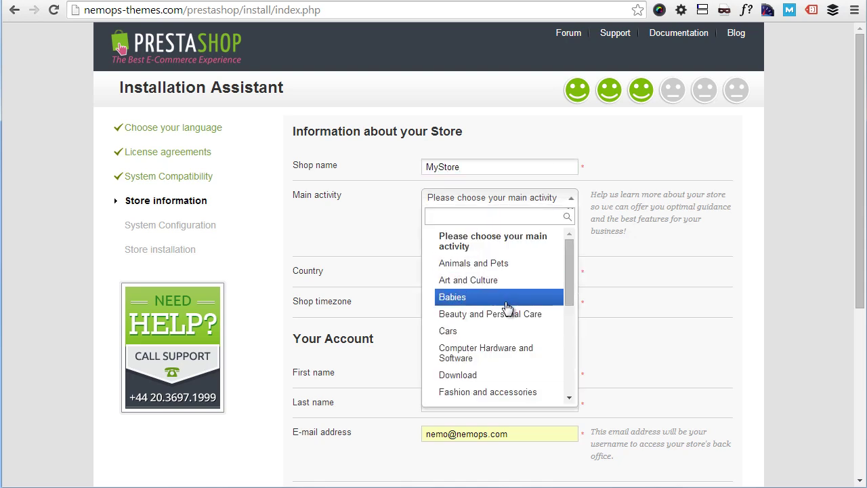
left_click(504, 298)
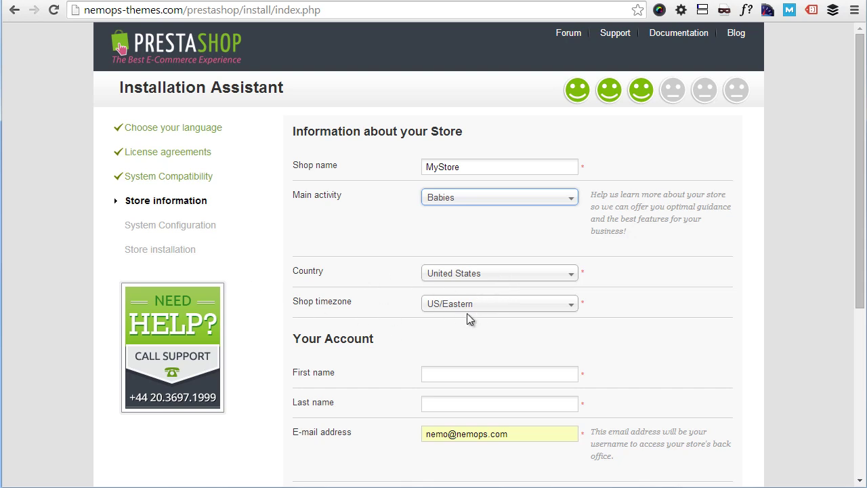
scroll(468, 315, "down", 1)
left_click(473, 296)
type("Fabio")
key("Tab")
type("Porta")
left_click(677, 304)
Step: Enter the shop account password, untick the newsletter, and submit the store information
scroll(191, 233, "down", 2)
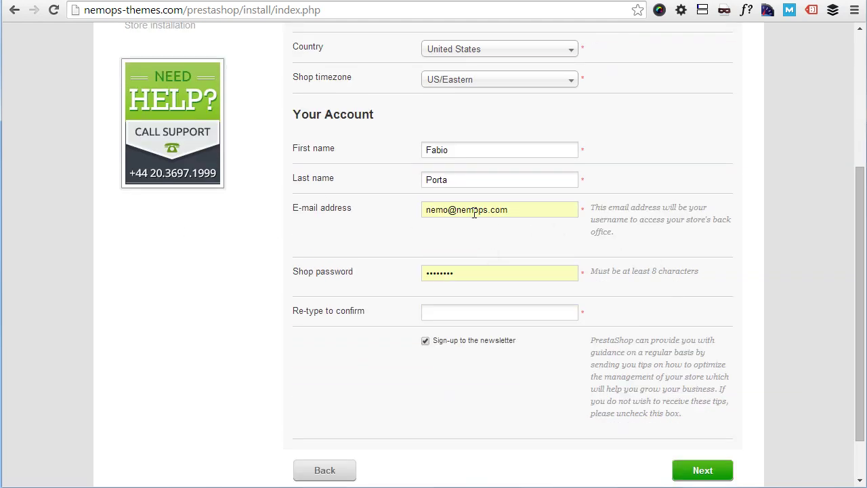
double_click(464, 281)
key("Tab")
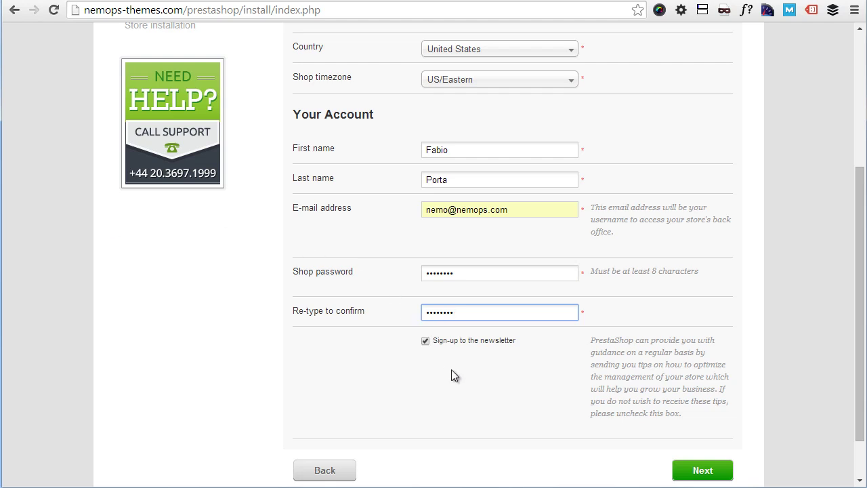
scroll(451, 370, "down", 1)
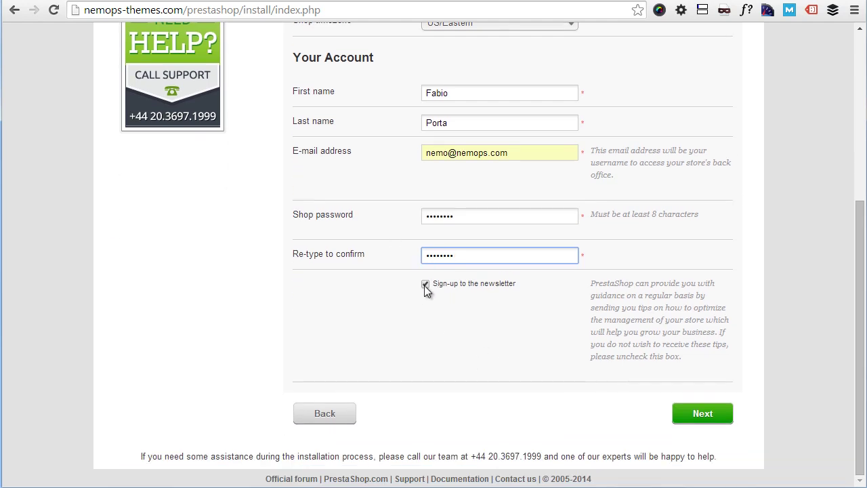
left_click(425, 284)
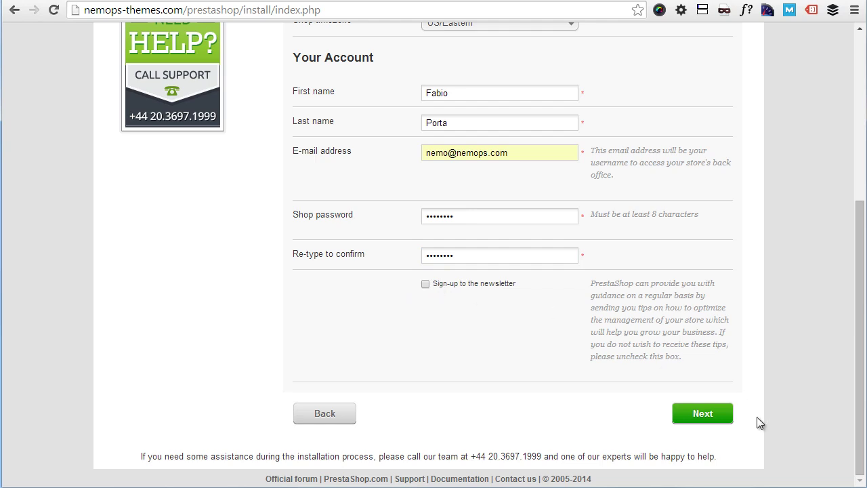
left_click(688, 415)
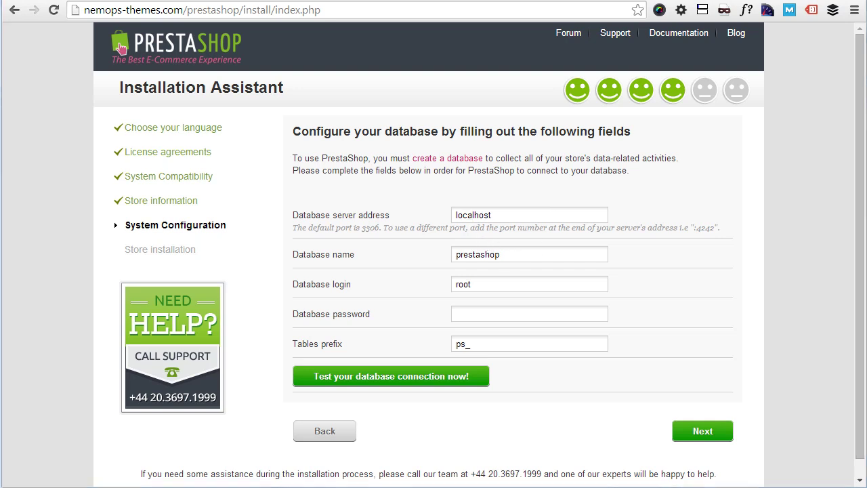
Step: Enter database nemops_tpresta with the new user's login and password, test the connection, and continue
double_click(499, 257)
type("nemops_tpresta")
double_click(497, 285)
type("nemops_presta")
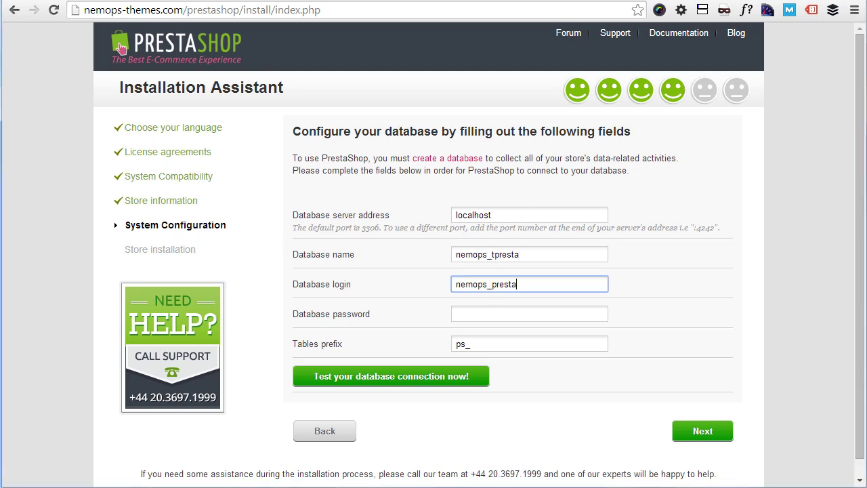
left_click(467, 315)
key("ctrl+v")
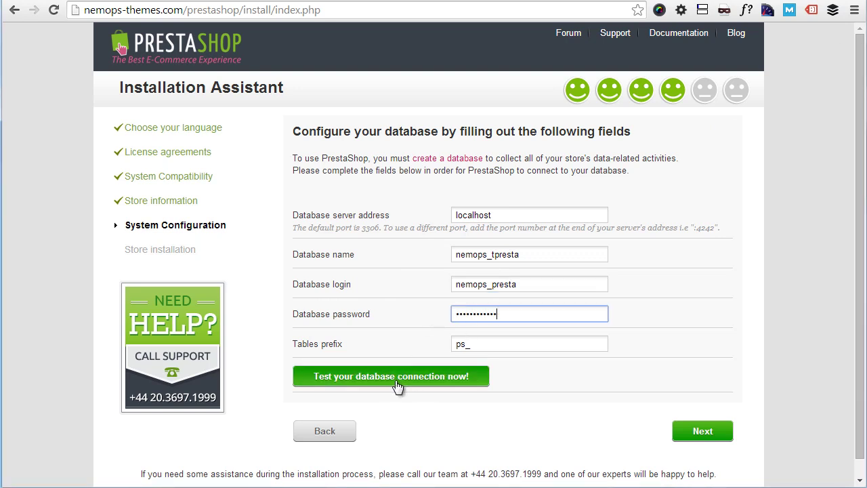
left_click(397, 383)
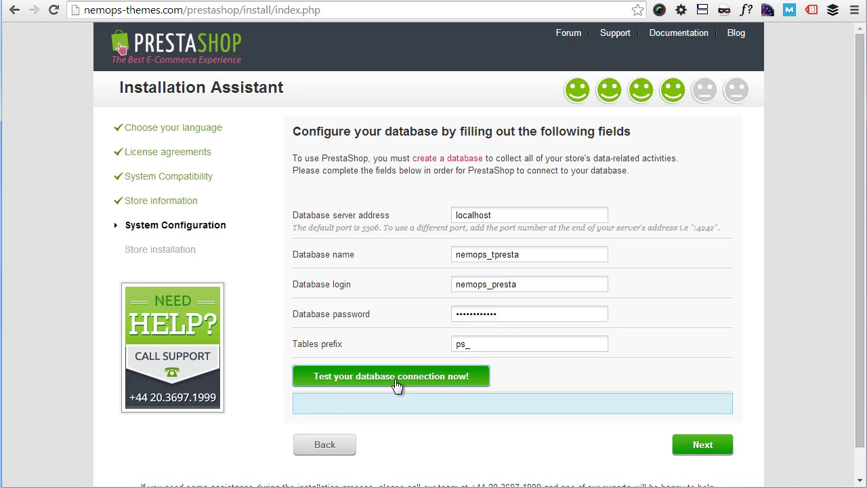
scroll(397, 383, "down", 1)
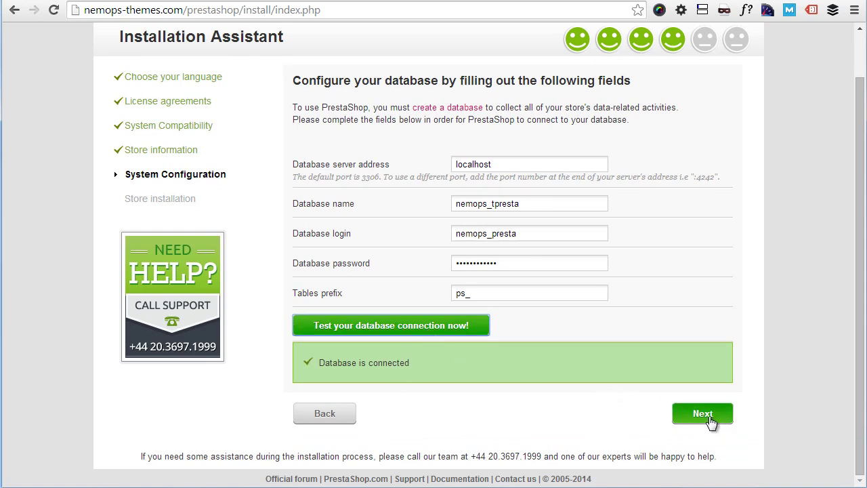
left_click(711, 420)
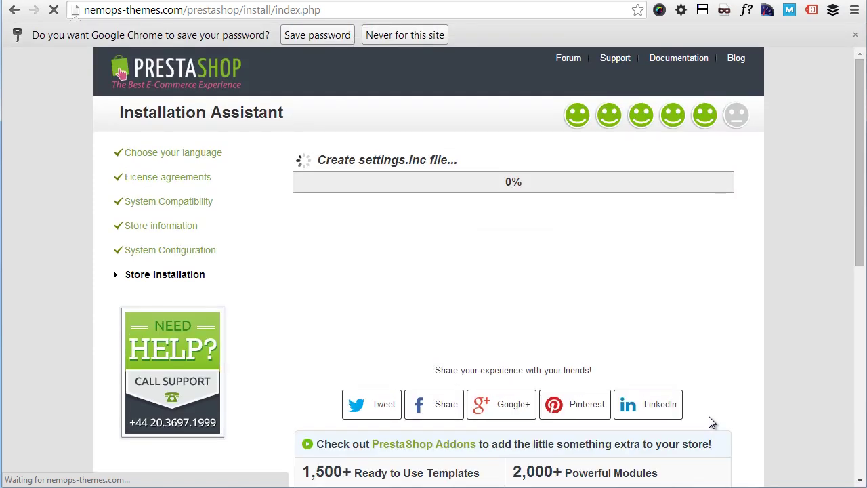
Step: Decline Chrome's offer to save the password and wait for the installation to finish
left_click(421, 36)
scroll(576, 210, "down", 2)
scroll(589, 229, "up", 1)
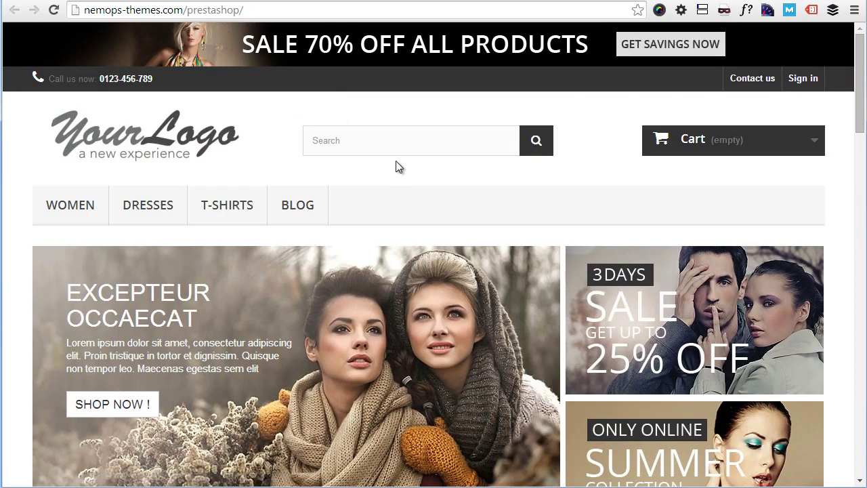
Step: Browse the new storefront and show the DRESSES and WOMEN menus
scroll(396, 162, "down", 5)
scroll(435, 186, "down", 15)
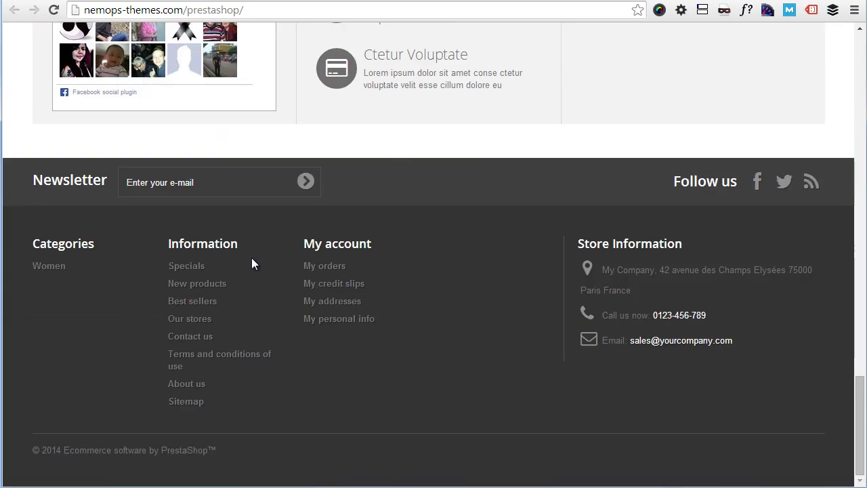
scroll(470, 359, "up", 20)
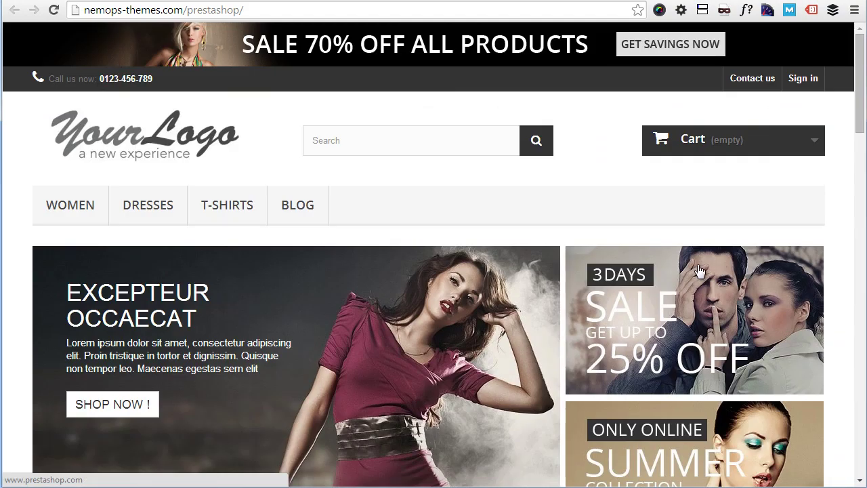
mouse_move(863, 176)
left_mouse_down()
mouse_move(619, 178)
mouse_move(201, 212)
mouse_move(454, 212)
mouse_move(866, 190)
left_mouse_up()
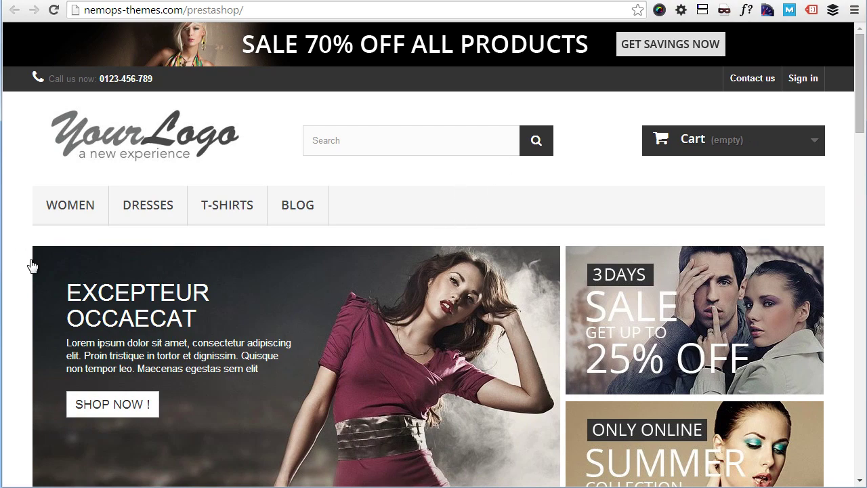
mouse_move(146, 213)
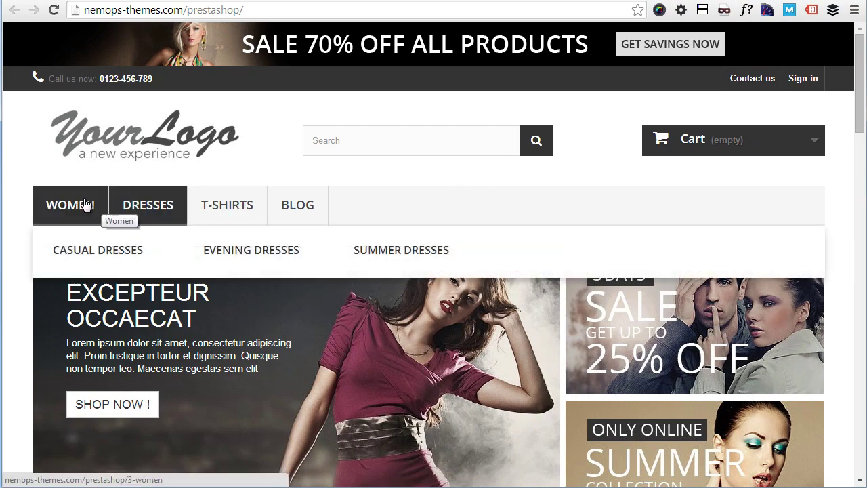
mouse_move(84, 203)
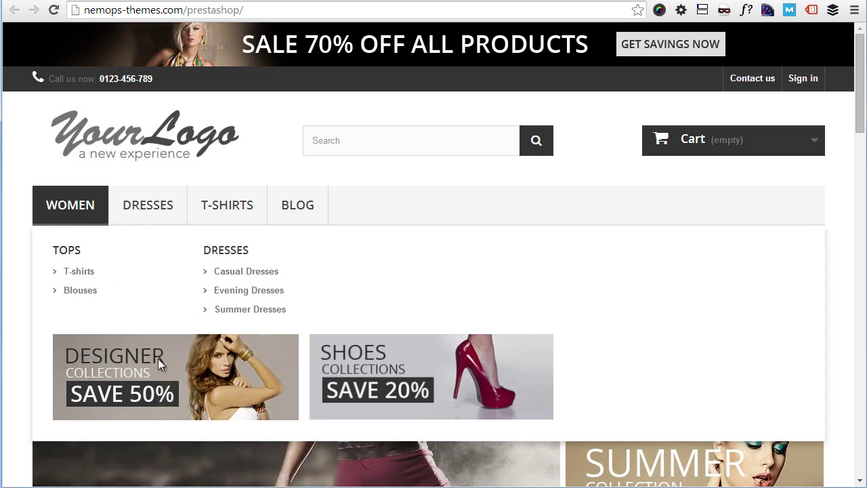
Step: Scroll to the New Arrivals products and open Quick view on the $27.00 Blouse
scroll(499, 261, "down", 5)
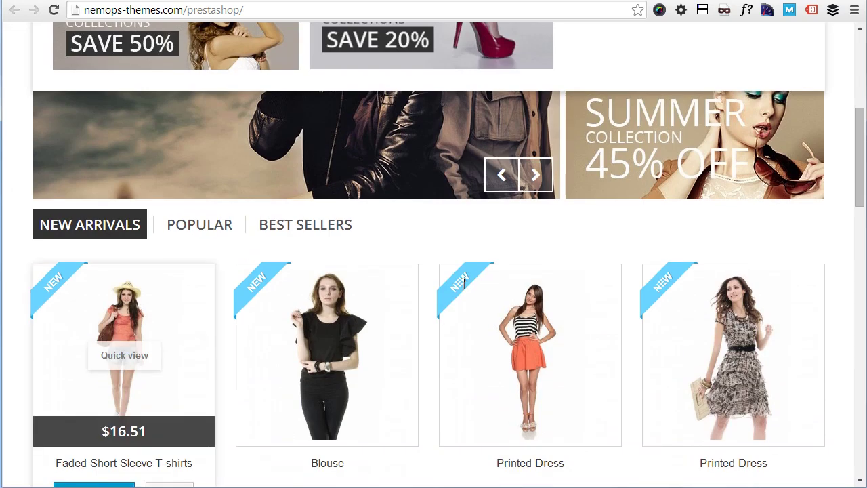
scroll(395, 144, "down", 6)
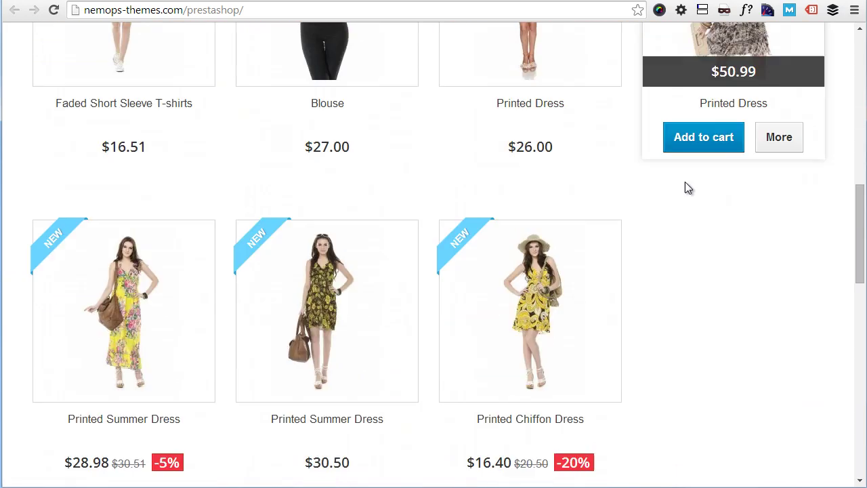
scroll(679, 187, "up", 5)
mouse_move(288, 279)
left_click(321, 272)
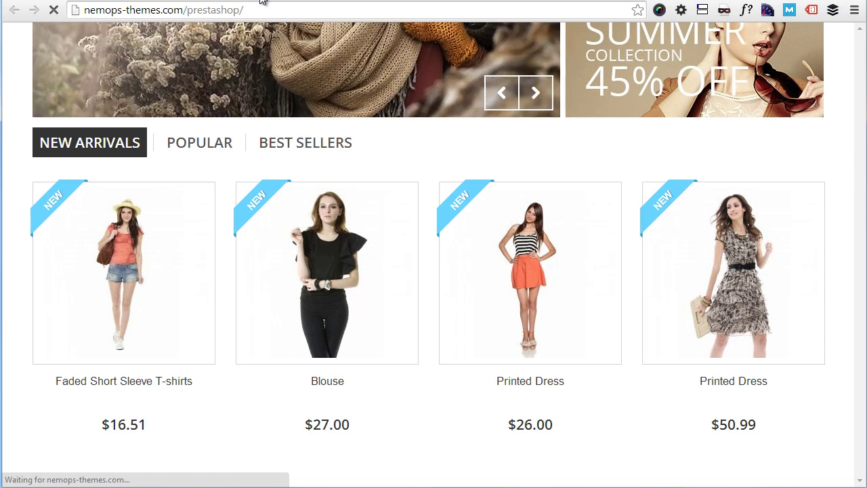
Step: Go back to the installation-finished page and choose 'Manage your store' to reach /prestashop/admin7010/
left_click(259, 2)
scroll(533, 197, "down", 1)
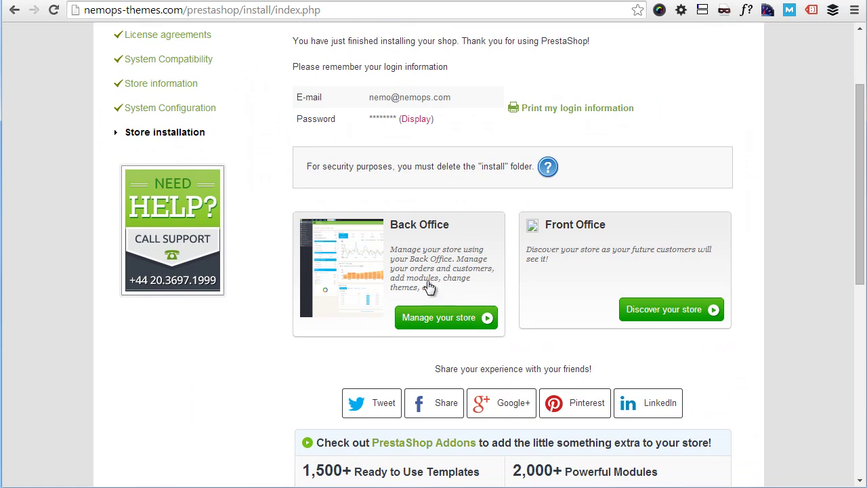
left_click(226, 1)
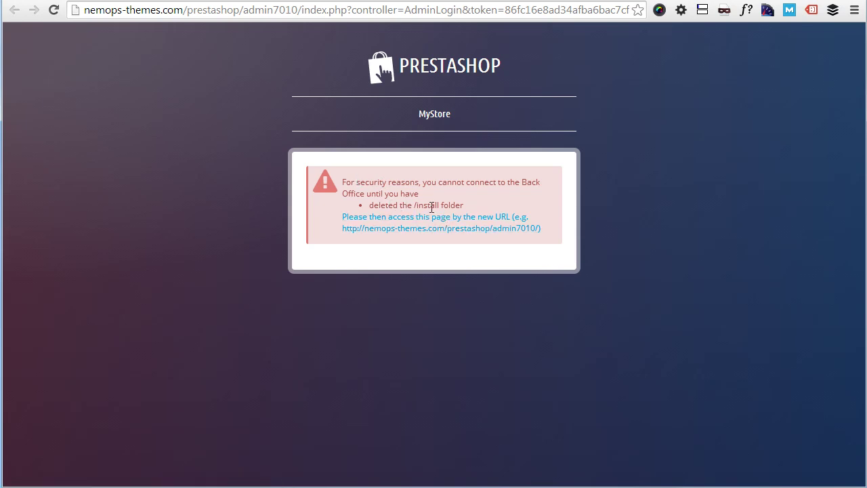
Step: Delete the /public_html/prestashop/install folder from the server in FileZilla, confirming with Yes
key("alt+Tab")
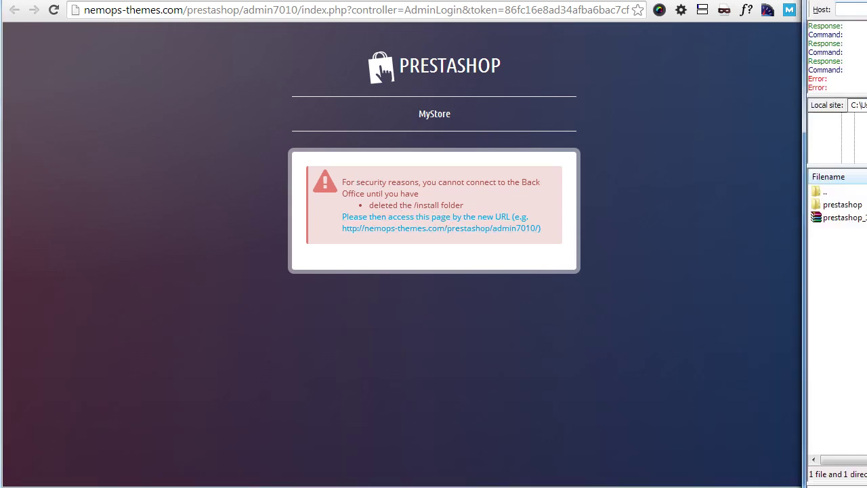
left_click(800, 11)
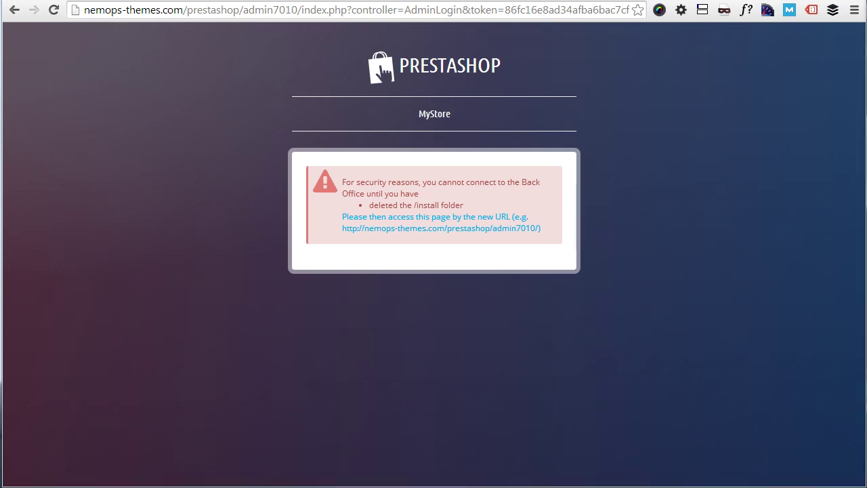
key("alt+Tab")
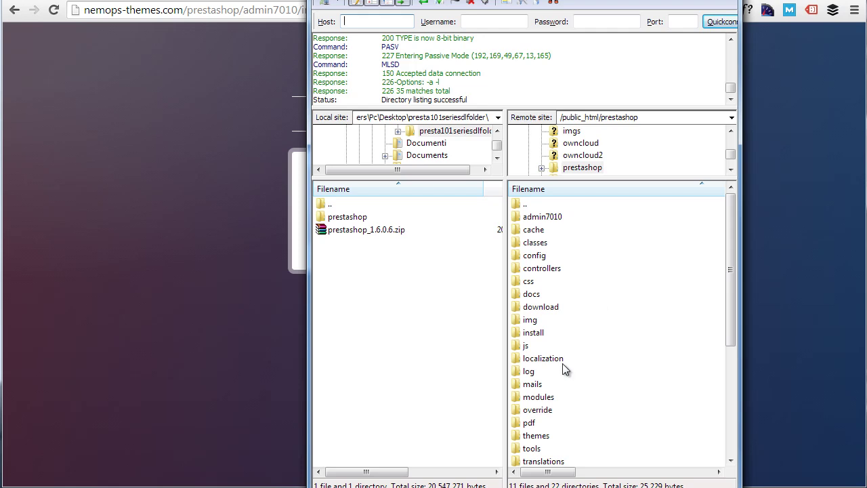
left_click(550, 333)
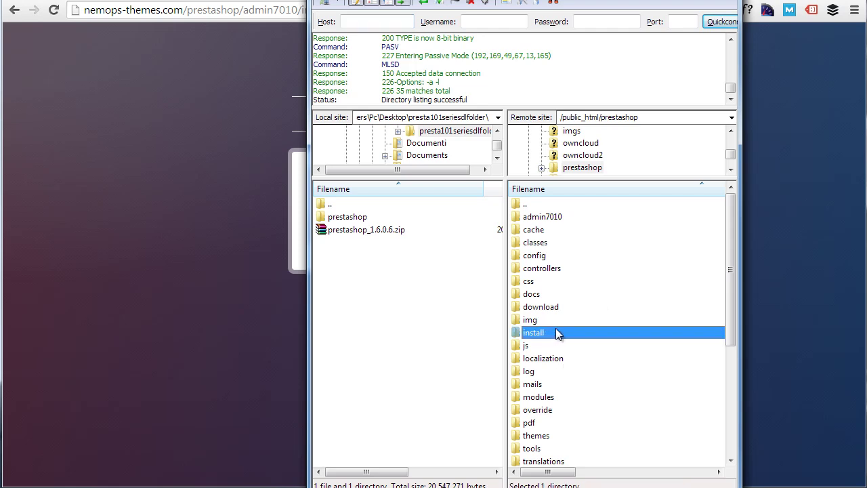
key("Delete")
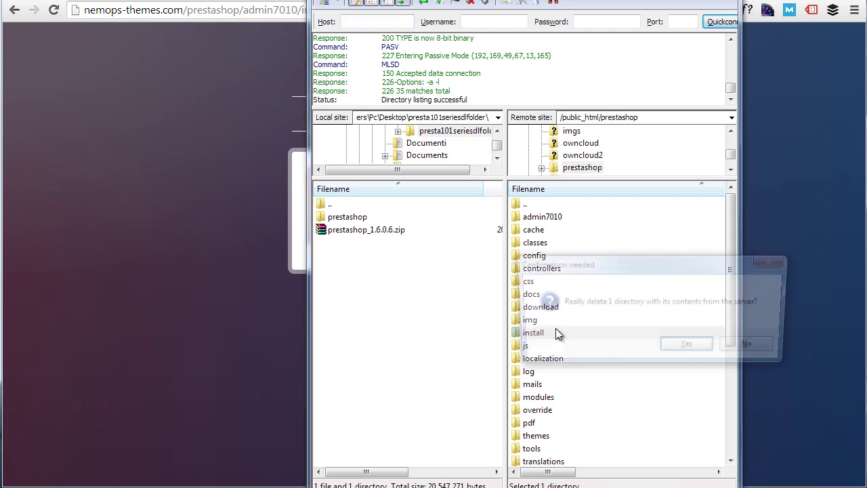
left_click(689, 348)
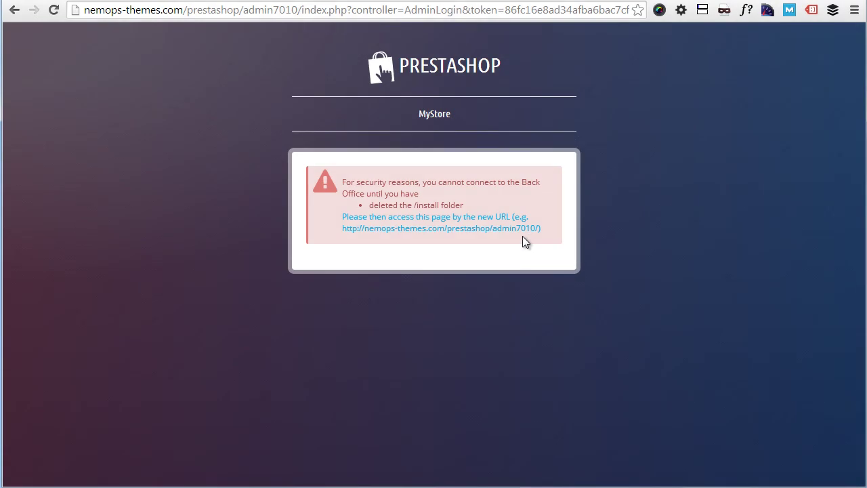
Step: Reload the admin page, re-enter the admin password, tick 'Keep me logged in' and sign in
key("F5")
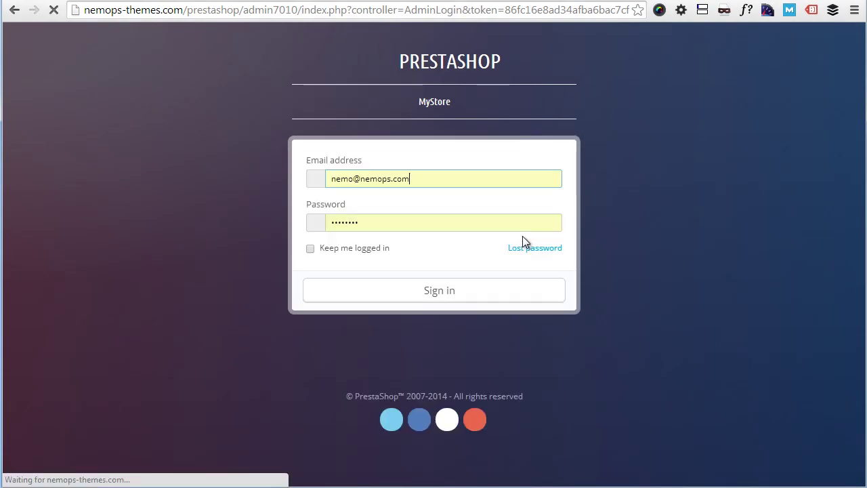
double_click(422, 234)
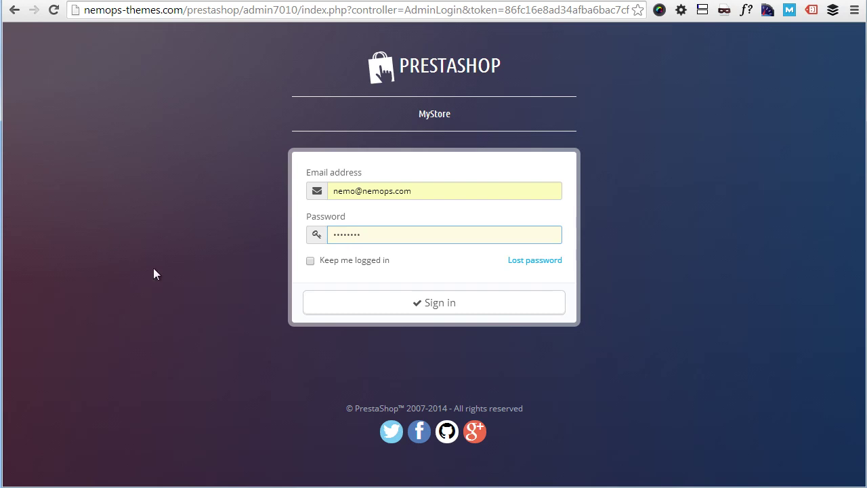
left_click(311, 261)
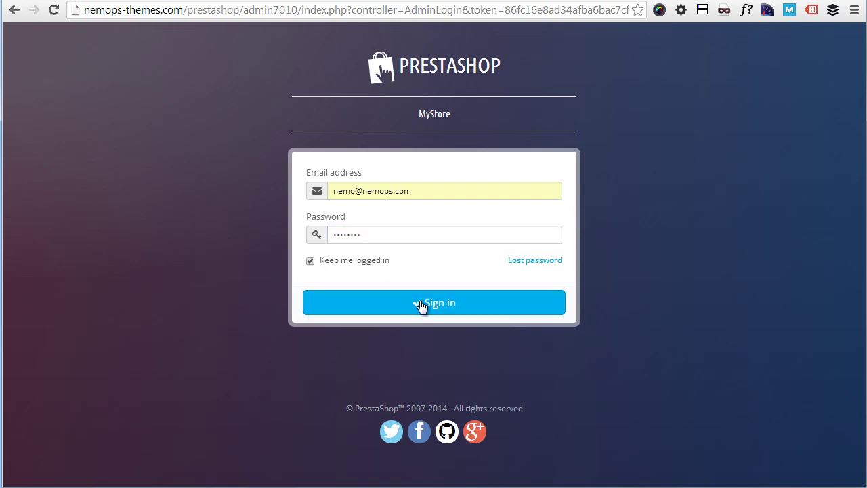
left_click(419, 305)
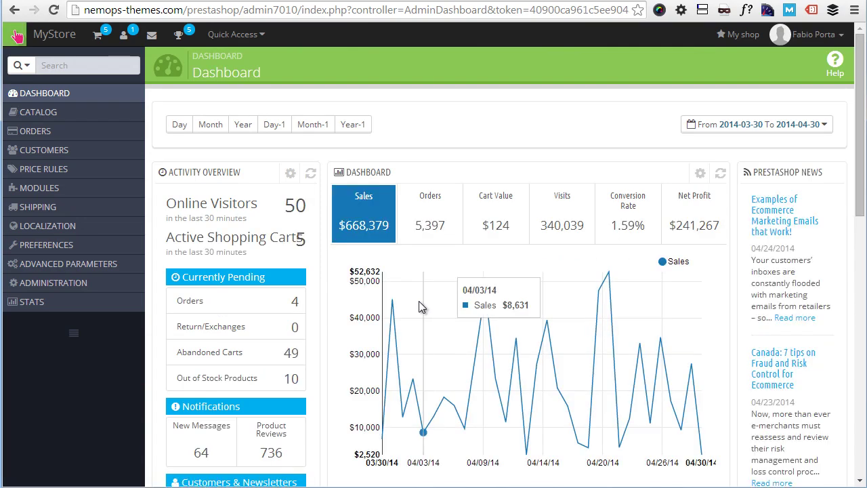
scroll(431, 267, "down", 10)
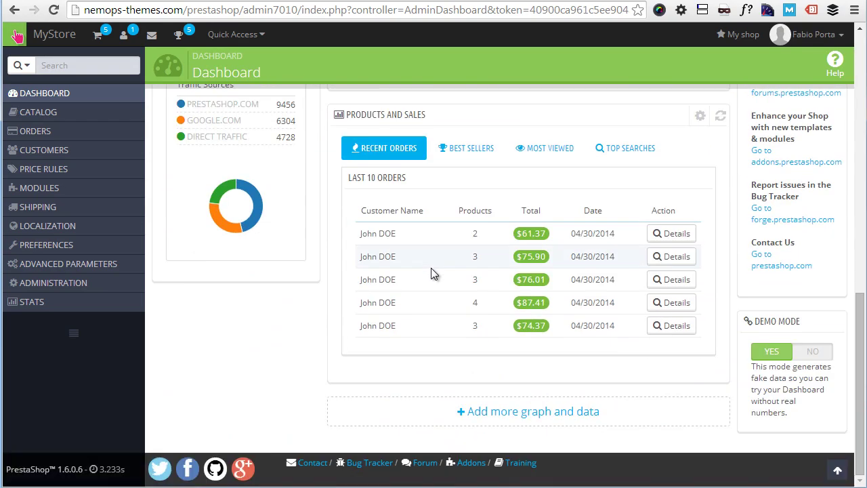
scroll(431, 271, "up", 10)
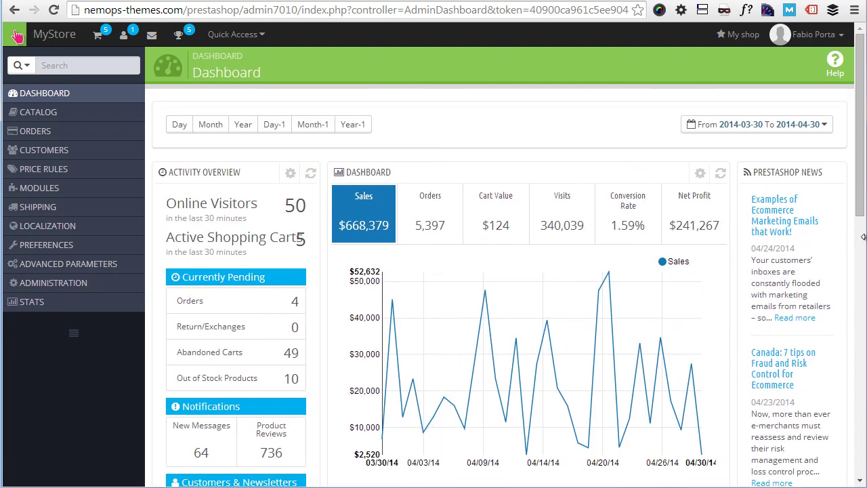
mouse_move(862, 236)
left_mouse_down()
mouse_move(505, 207)
mouse_move(210, 210)
mouse_move(371, 196)
mouse_move(555, 224)
mouse_move(865, 234)
left_mouse_up()
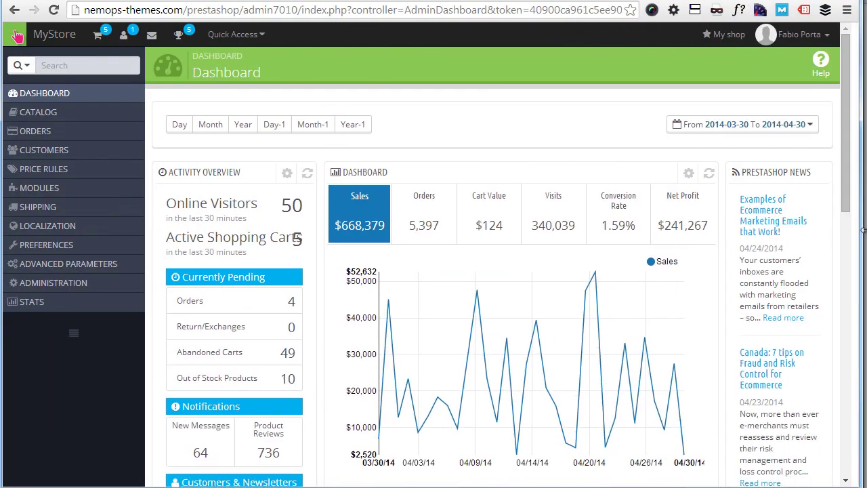